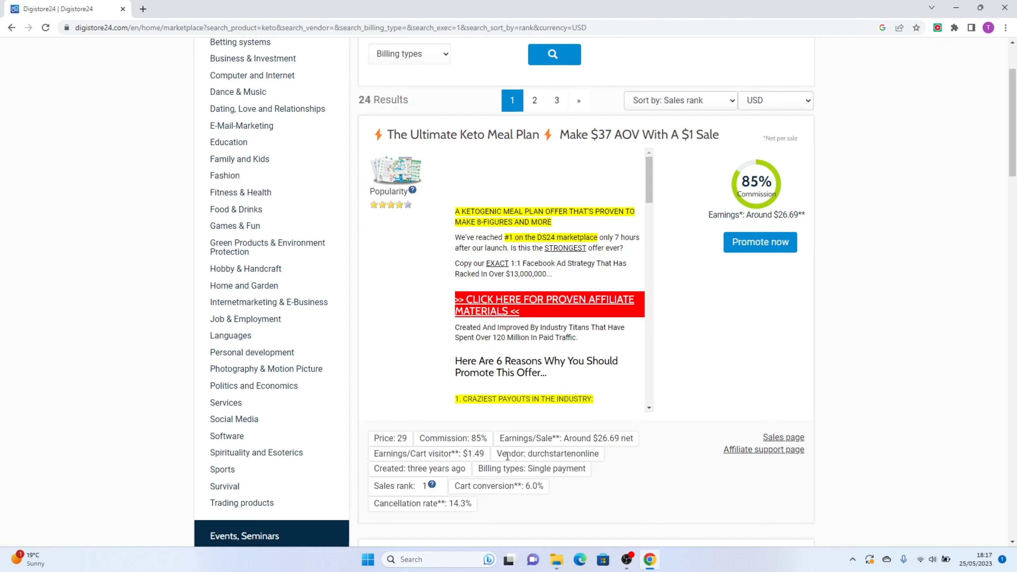
# Switch from the keto offer listing to ChatGPT and send the prompt "give me five tips to lose weight with keto as a woman"
pyautogui.scroll(-2, 582, 443)
pyautogui.scroll(5, 582, 444)
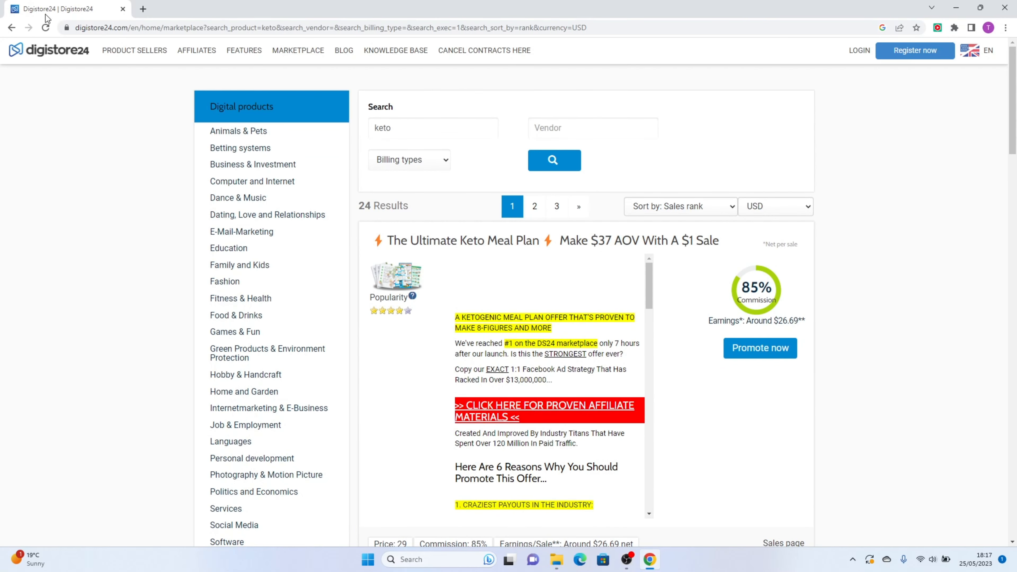
pyautogui.click(46, 29)
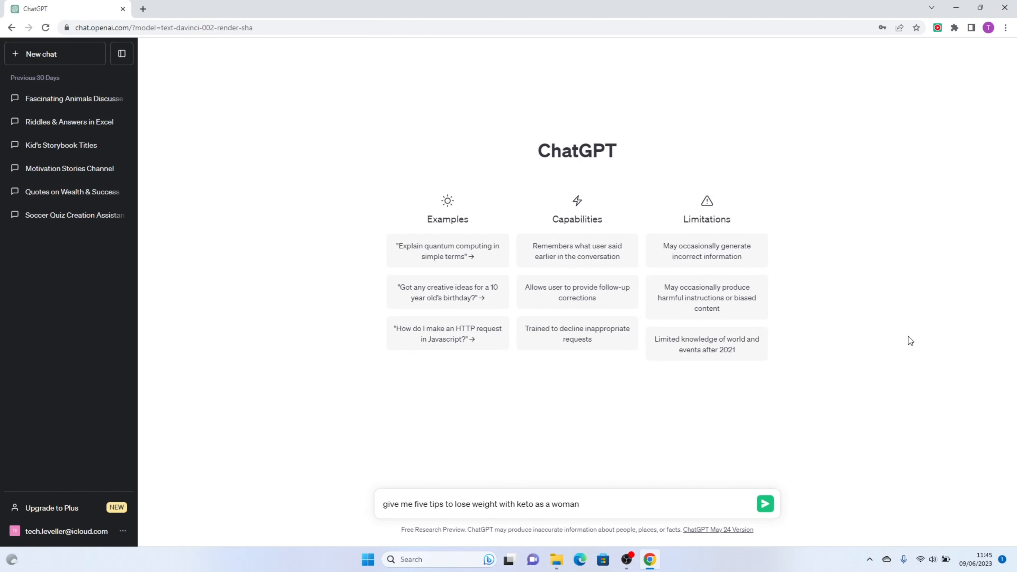
pyautogui.click(765, 504)
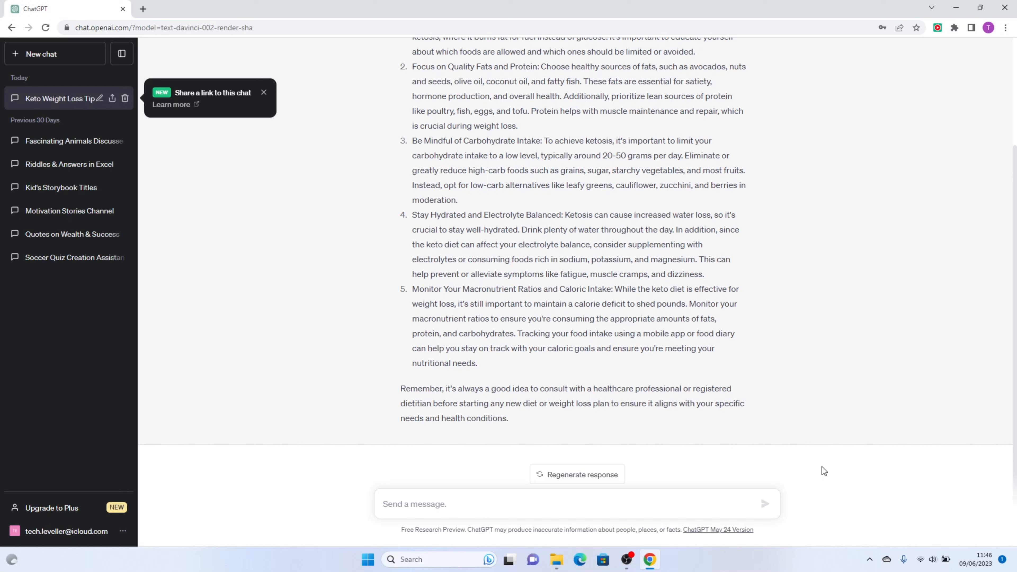
# Ask ChatGPT to turn the tips into a spreadsheet with one column for the main point and one for the extended description
pyautogui.write('Take these tips and create a spreadsheet with one column for the main point and one for the extended de')
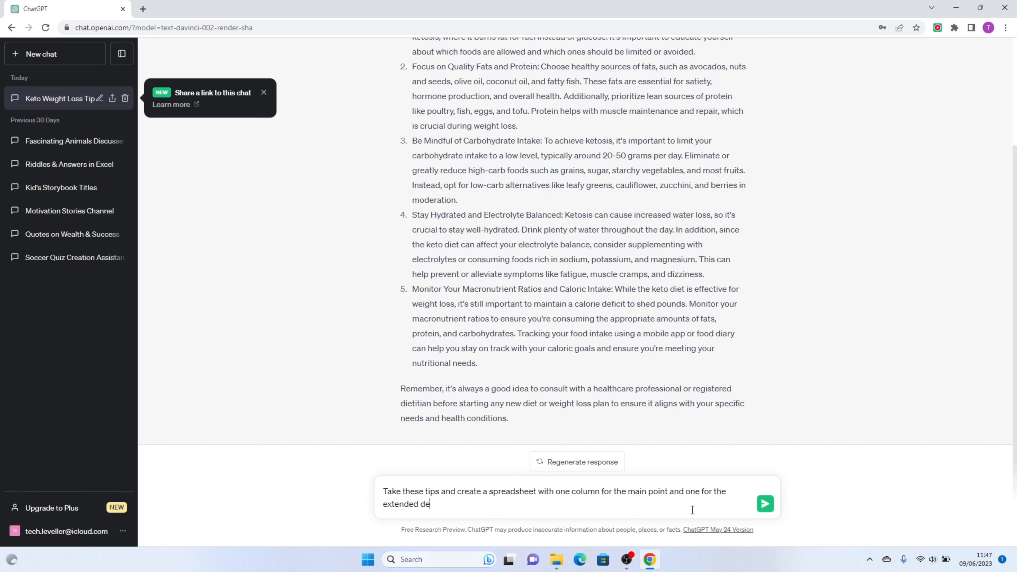
pyautogui.write('scription.')
pyautogui.press('Return')
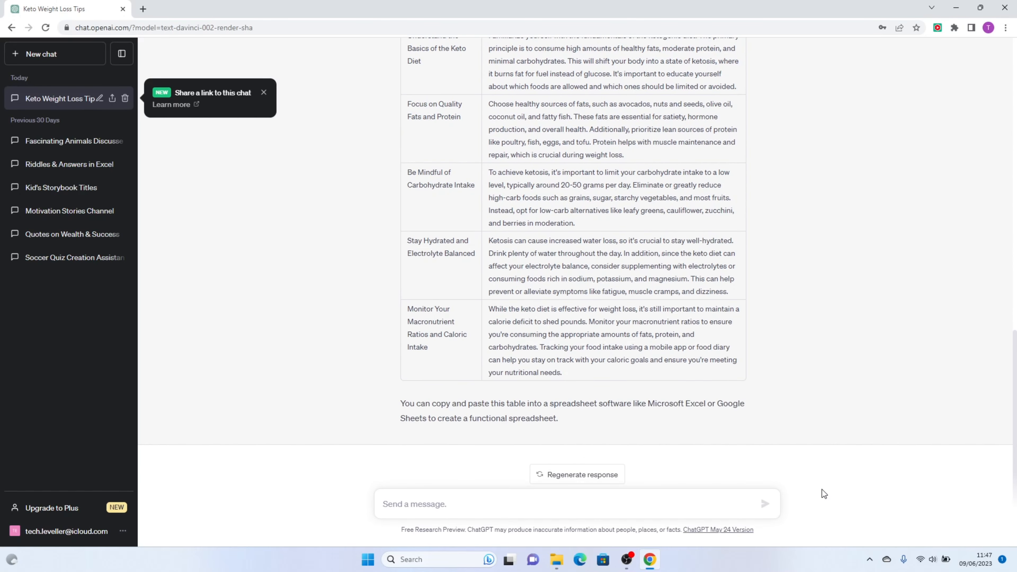
# Send "Give me a clickbait title for Pinterest pin about 5 keto tips foe woman", followed by the request "give me 4 more"
pyautogui.write('Give me a clickbait title for Pinterest pin about 5 keto tips foe woman')
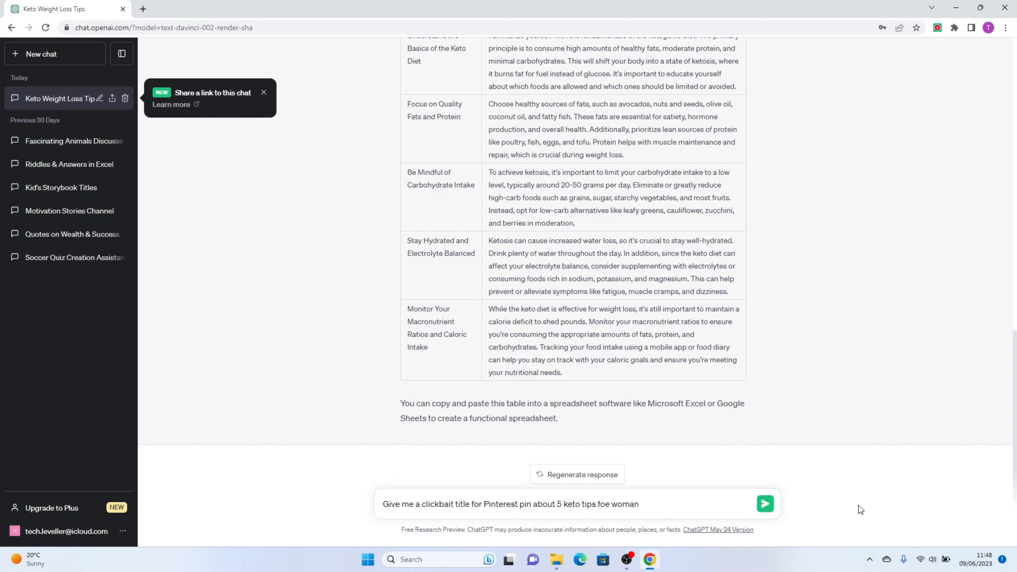
pyautogui.press('Return')
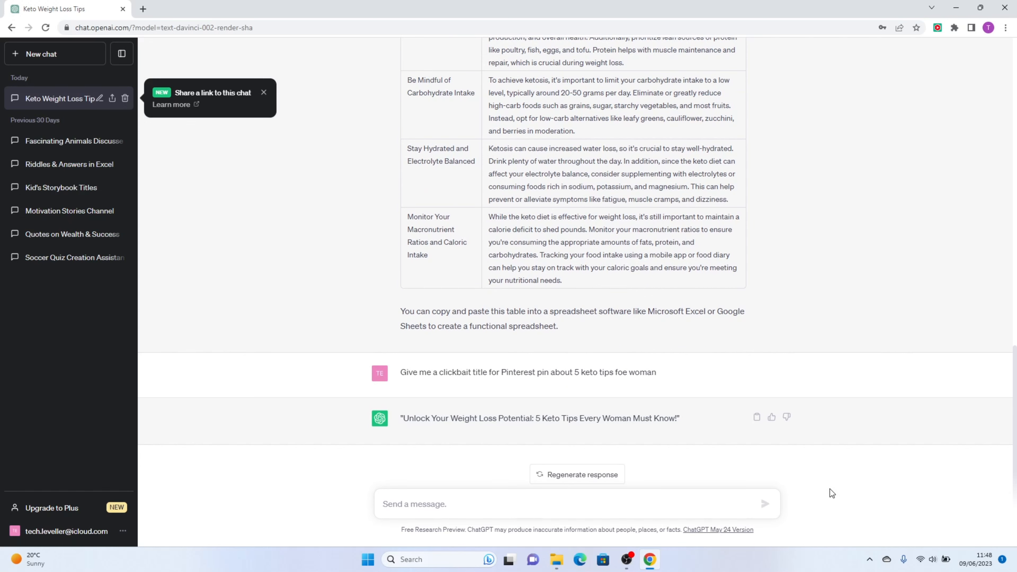
pyautogui.write('give me 4 more')
pyautogui.press('Return')
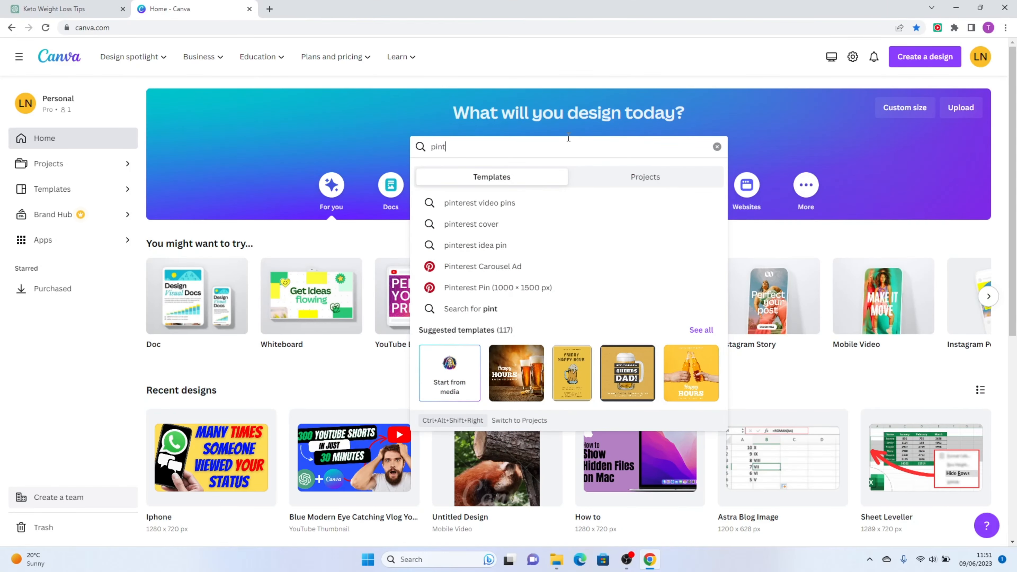
# Switch to Canva and create a blank Pinterest Pin design of 1000 × 1500 px
pyautogui.click(535, 289)
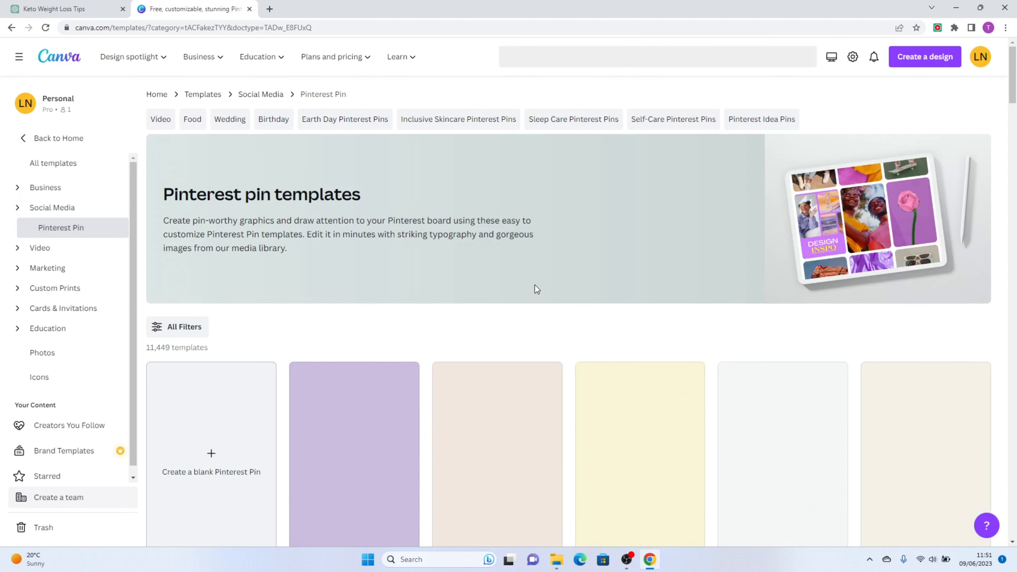
pyautogui.click(226, 442)
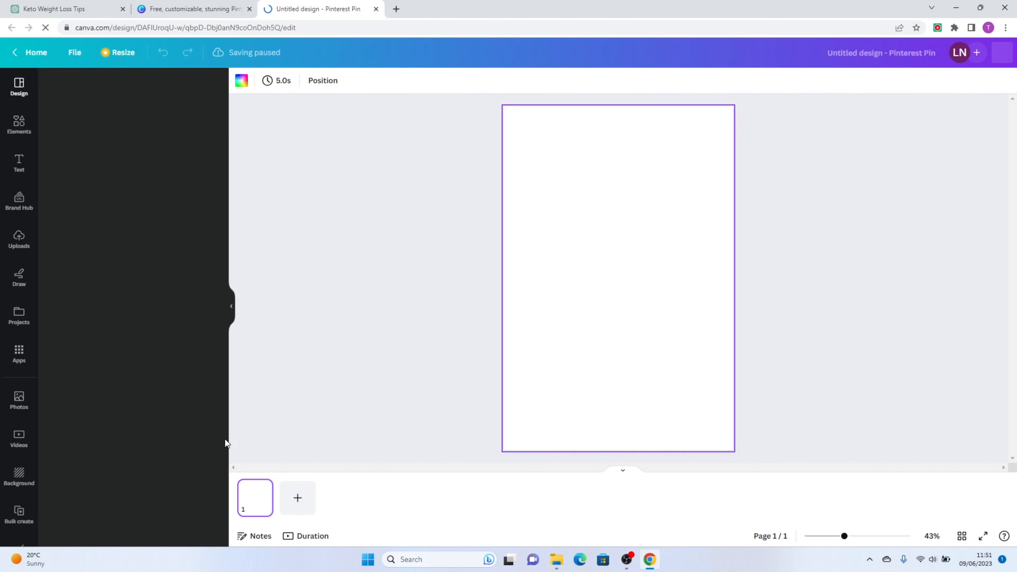
# Search the elements for "keto food", filter to vertical photos, and insert the one with food around a wooden board and cutlery
pyautogui.click(18, 124)
pyautogui.write('keto food')
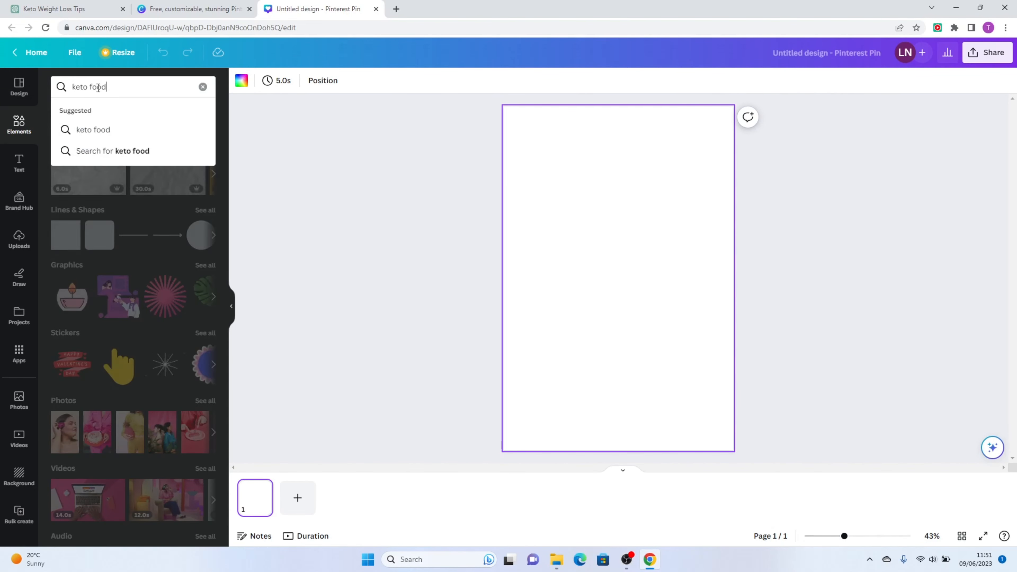
pyautogui.press('Return')
pyautogui.click(204, 87)
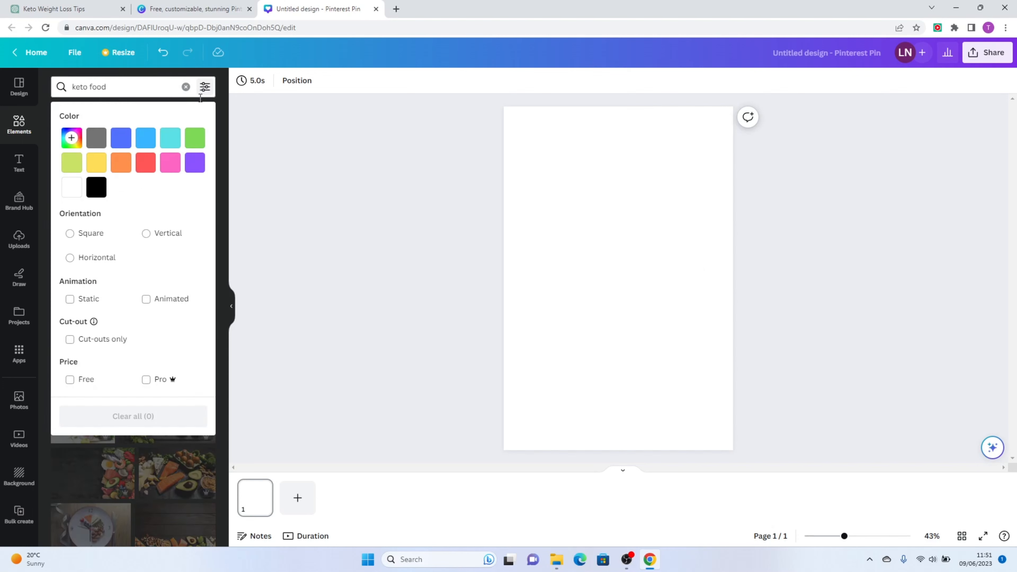
pyautogui.click(149, 233)
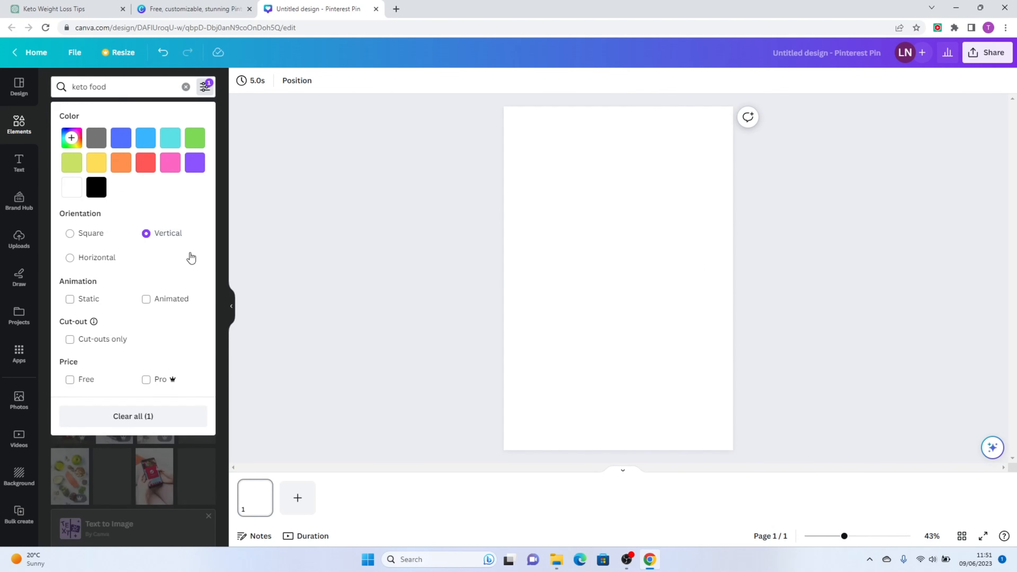
pyautogui.click(195, 454)
pyautogui.scroll(-12, 160, 457)
pyautogui.click(154, 505)
# Move and enlarge the food photo to about 1,099 × 1,500 so it covers the whole pin, shifting it slightly to centre it
pyautogui.moveTo(618, 281); pyautogui.dragTo(596, 233)
pyautogui.moveTo(687, 357); pyautogui.dragTo(742, 464)
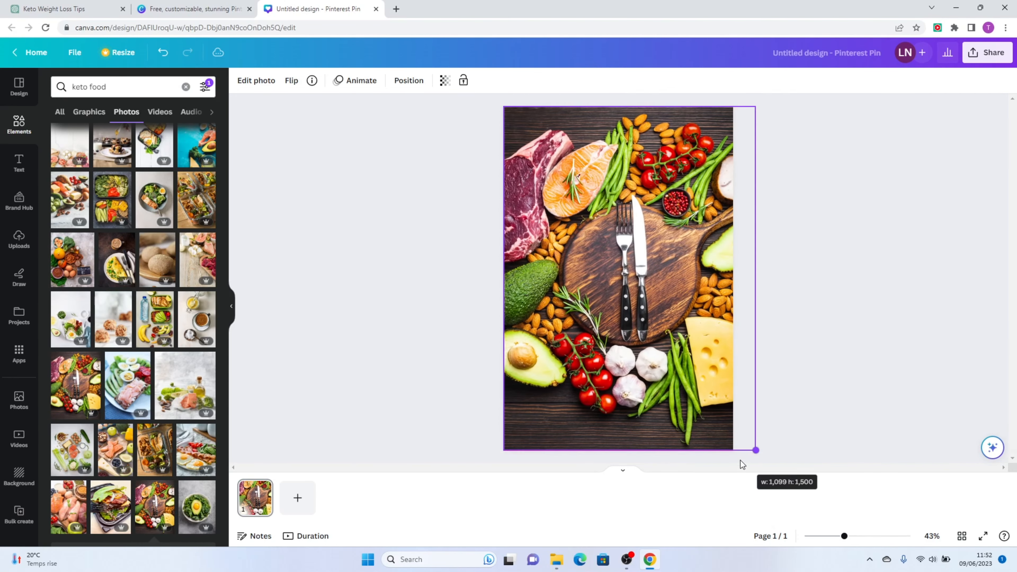
pyautogui.moveTo(640, 312); pyautogui.dragTo(630, 312)
pyautogui.click(817, 310)
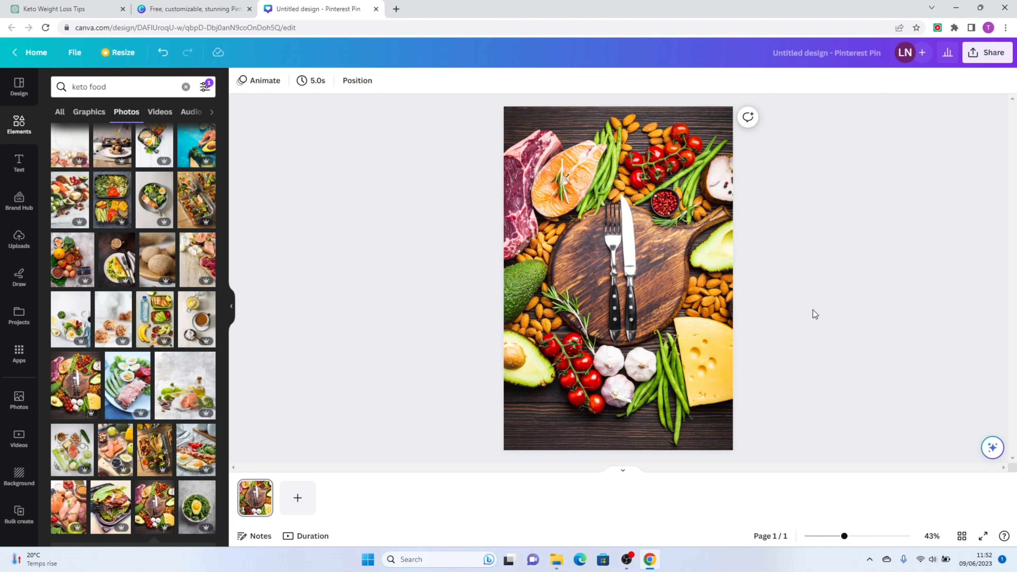
# Add a square shape, colour it black, and stretch it into a tall rectangle over the middle of the photo
pyautogui.press('r')
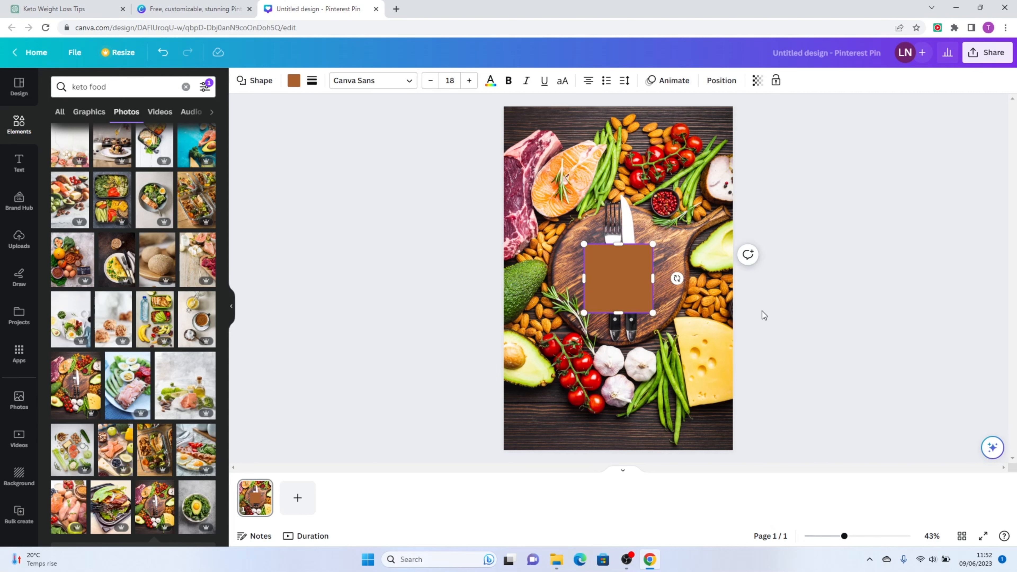
pyautogui.click(294, 81)
pyautogui.click(69, 338)
pyautogui.moveTo(652, 313); pyautogui.dragTo(709, 517)
pyautogui.moveTo(627, 355); pyautogui.dragTo(599, 231)
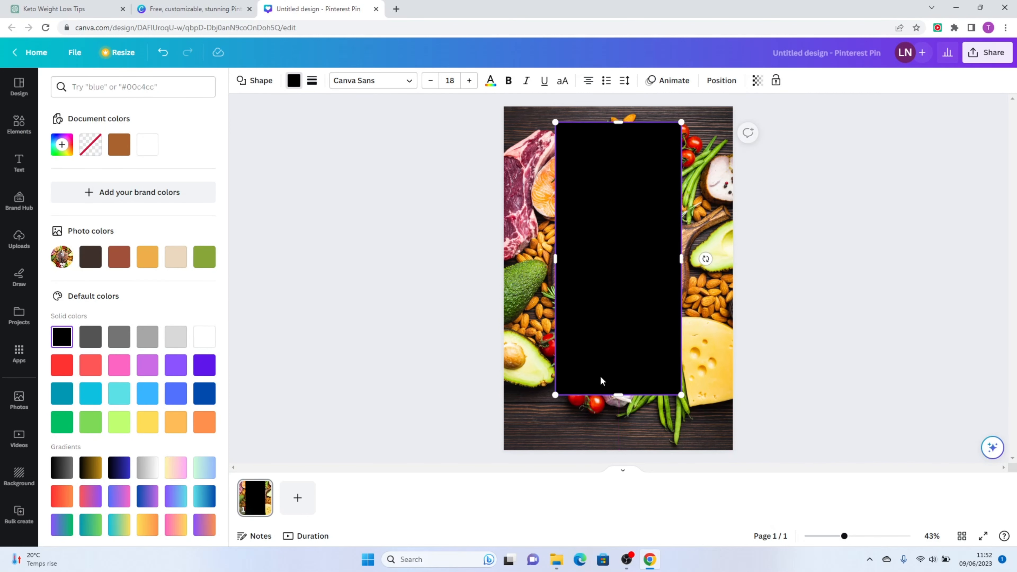
# Extend the black rectangle's edges to cover nearly the whole pin, leaving a thin, even border of photo around it
pyautogui.moveTo(556, 395); pyautogui.dragTo(529, 442)
pyautogui.moveTo(681, 120); pyautogui.dragTo(701, 117)
pyautogui.moveTo(703, 277); pyautogui.dragTo(709, 276)
pyautogui.moveTo(530, 277); pyautogui.dragTo(509, 277)
pyautogui.moveTo(600, 276); pyautogui.dragTo(608, 275)
# Set the black rectangle's transparency to about 57 so the food photo shows through
pyautogui.click(756, 81)
pyautogui.click(715, 125)
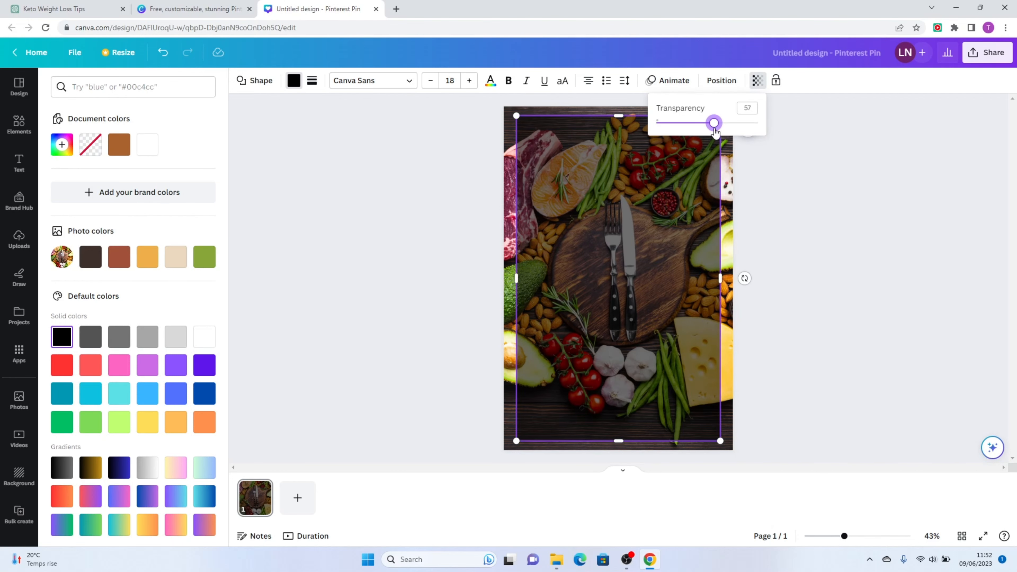
pyautogui.moveTo(715, 127); pyautogui.dragTo(713, 128)
pyautogui.click(804, 227)
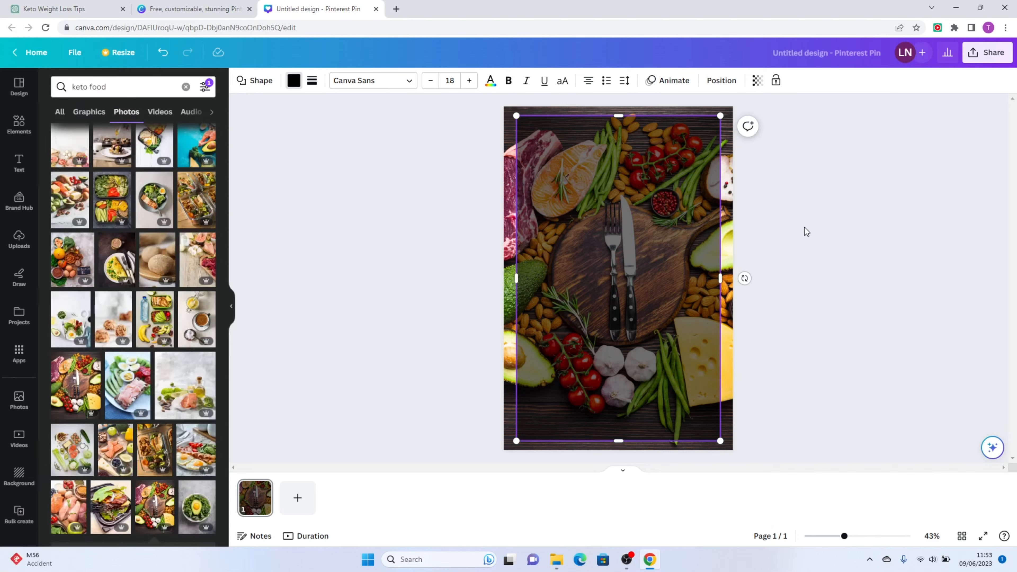
# Add a default heading near the pin's upper edge and a default subheading beneath it
pyautogui.click(19, 162)
pyautogui.click(110, 212)
pyautogui.moveTo(605, 262); pyautogui.dragTo(599, 120)
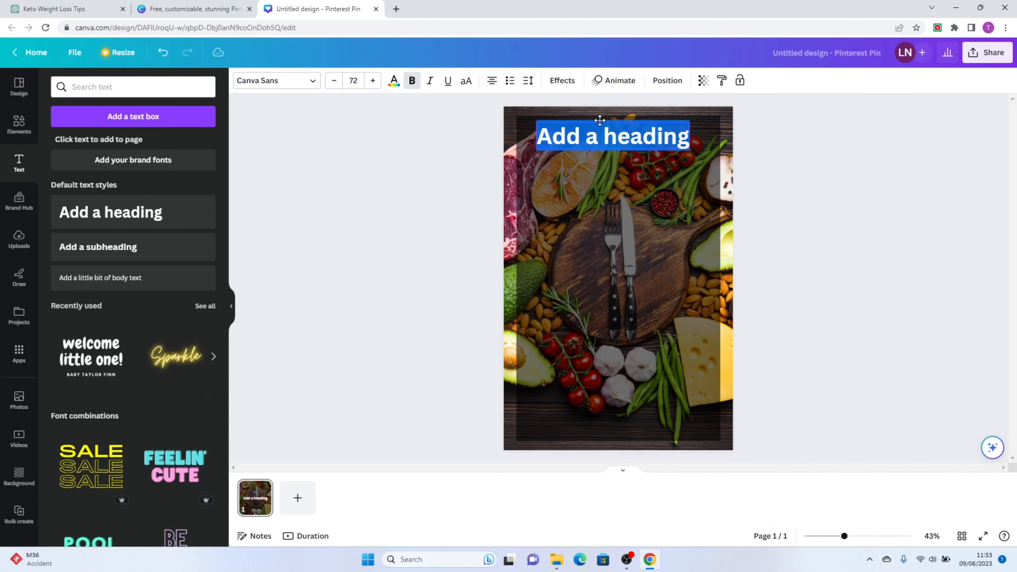
pyautogui.click(134, 257)
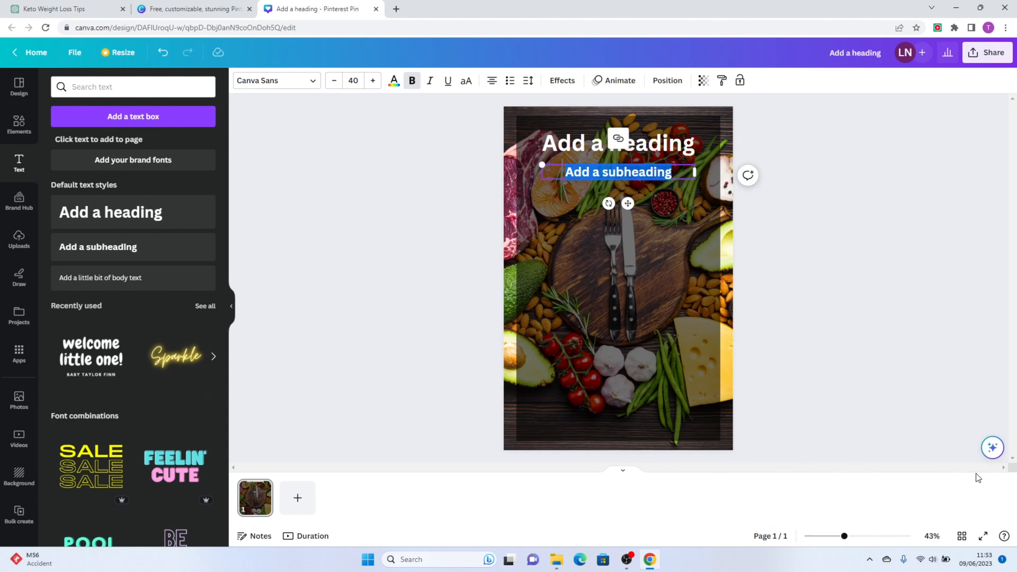
# Duplicate the pin page three times to make four pages
pyautogui.click(261, 487)
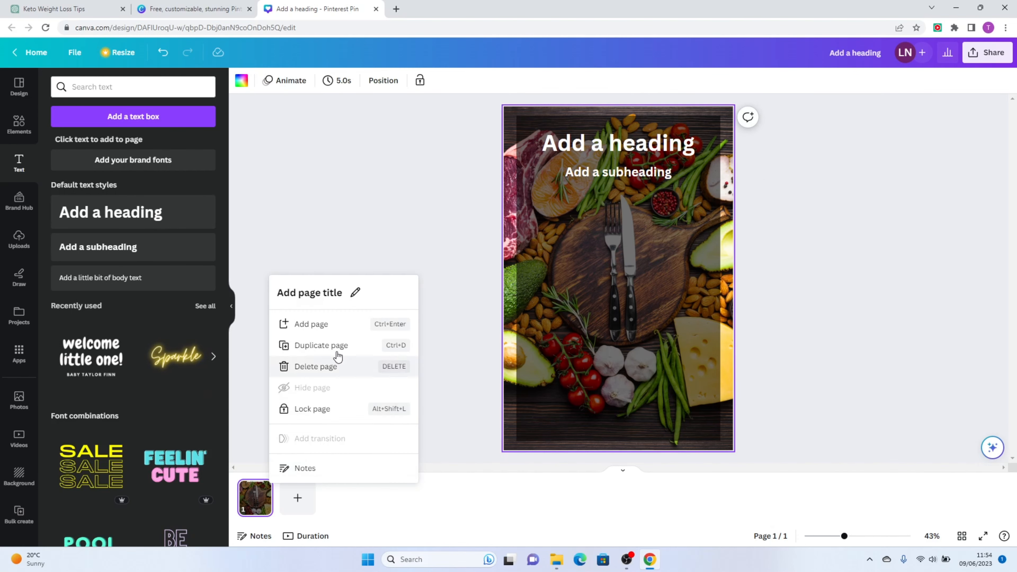
pyautogui.click(316, 345)
pyautogui.click(261, 487)
pyautogui.click(320, 345)
pyautogui.click(262, 487)
pyautogui.click(328, 345)
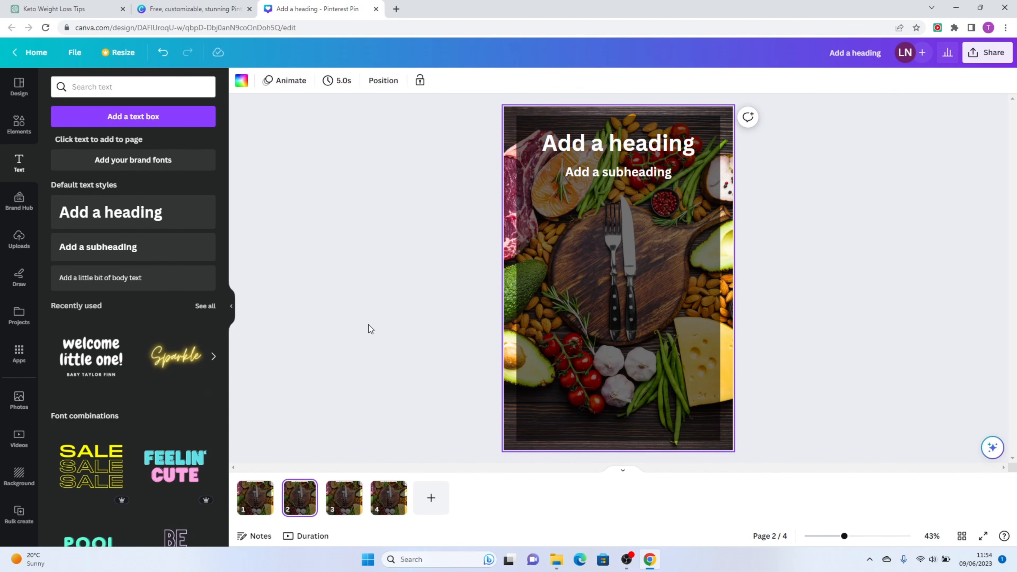
# On page 1, set the heading to "Understand the Basics of the Keto Diet" and widen the description from ChatGPT below it within the overlay
pyautogui.click(255, 496)
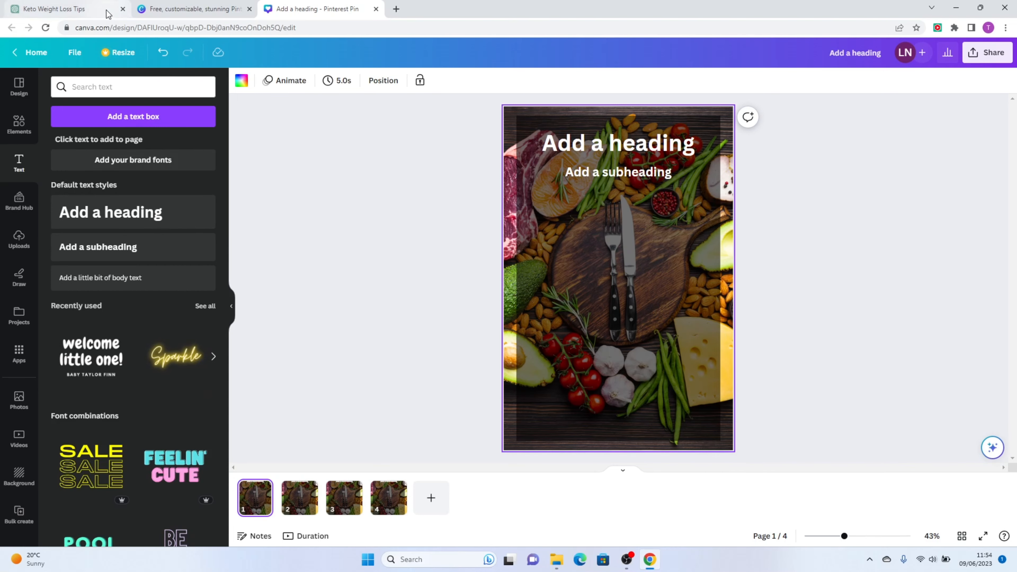
pyautogui.click(64, 8)
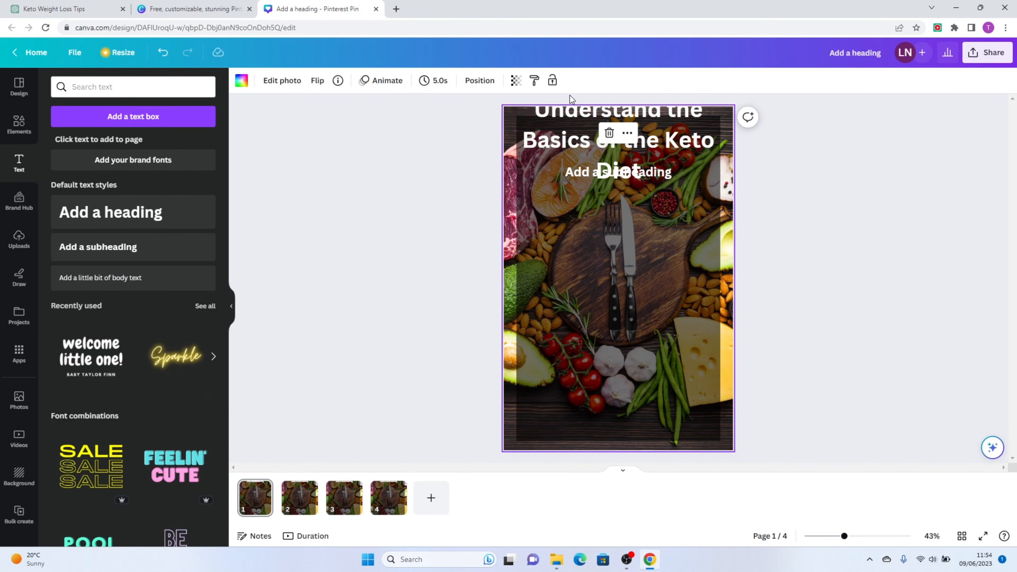
pyautogui.hotkey('ctrl', 'z')
pyautogui.click(633, 176)
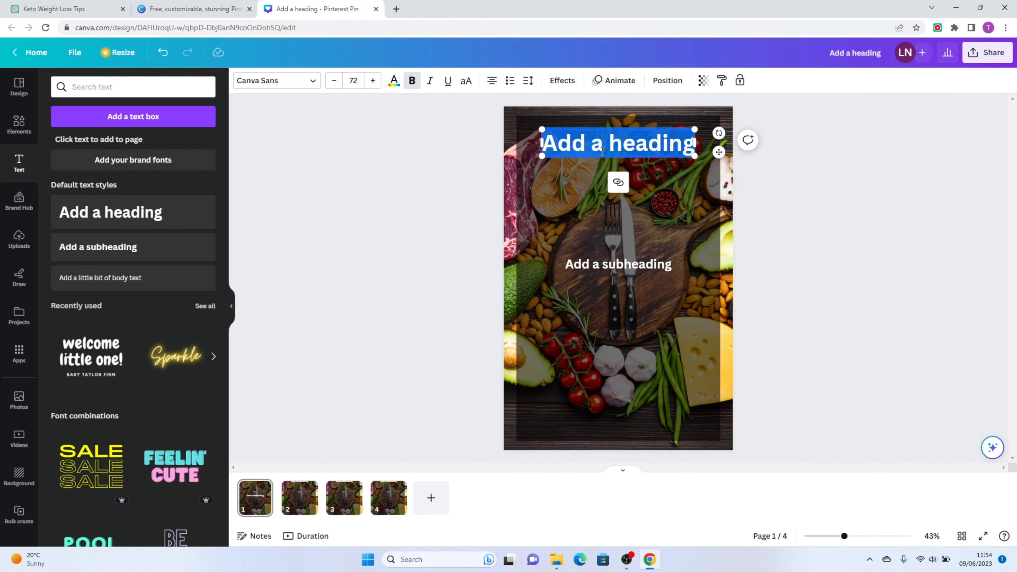
pyautogui.write('Understand the Basics of the Keto Diet')
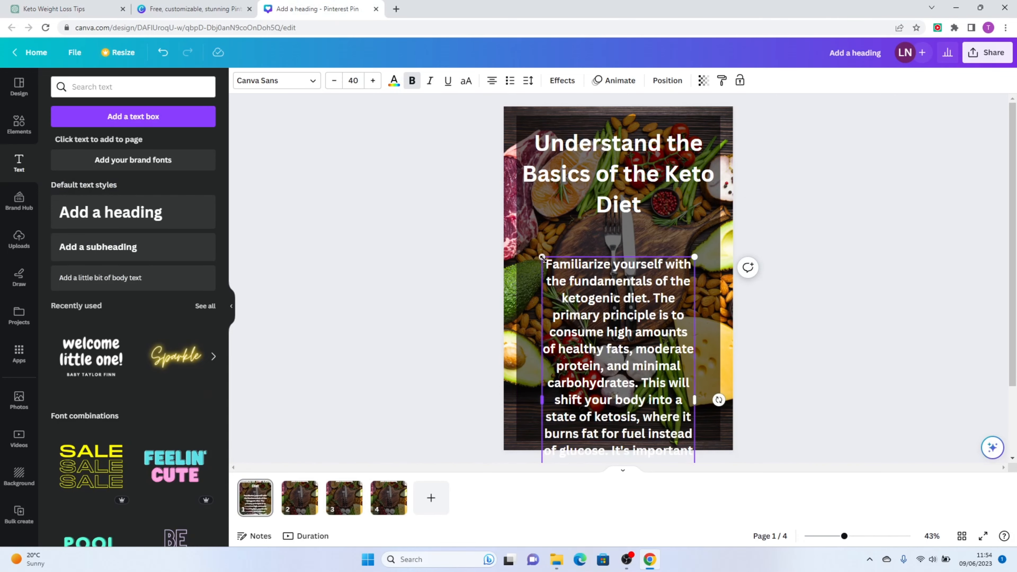
pyautogui.moveTo(542, 257); pyautogui.dragTo(519, 219)
# Restyle the page 1 heading in yellow with the Bangers font at size 81
pyautogui.tripleClick(618, 174)
pyautogui.click(394, 80)
pyautogui.click(69, 369)
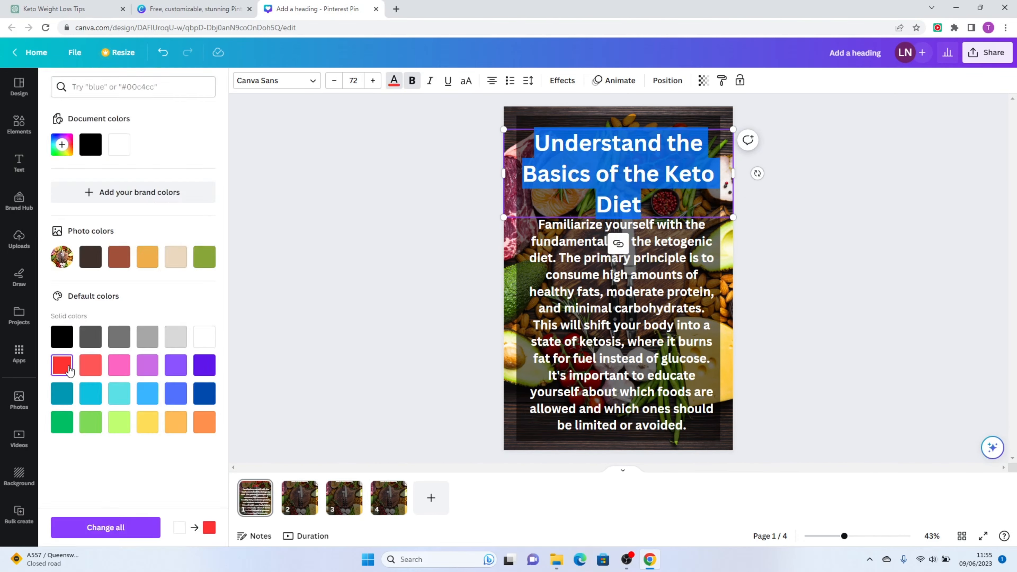
pyautogui.click(104, 379)
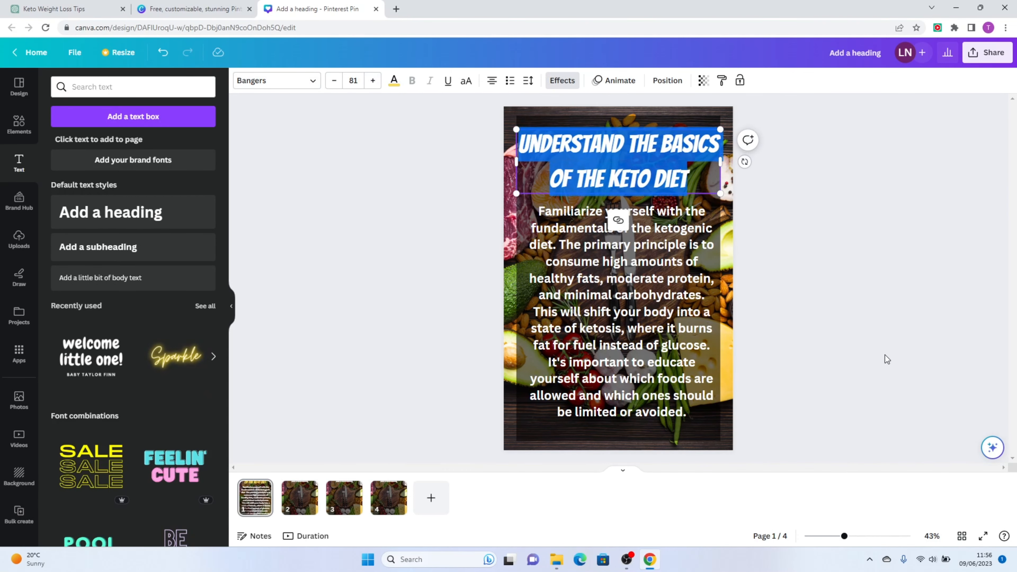
pyautogui.click(852, 330)
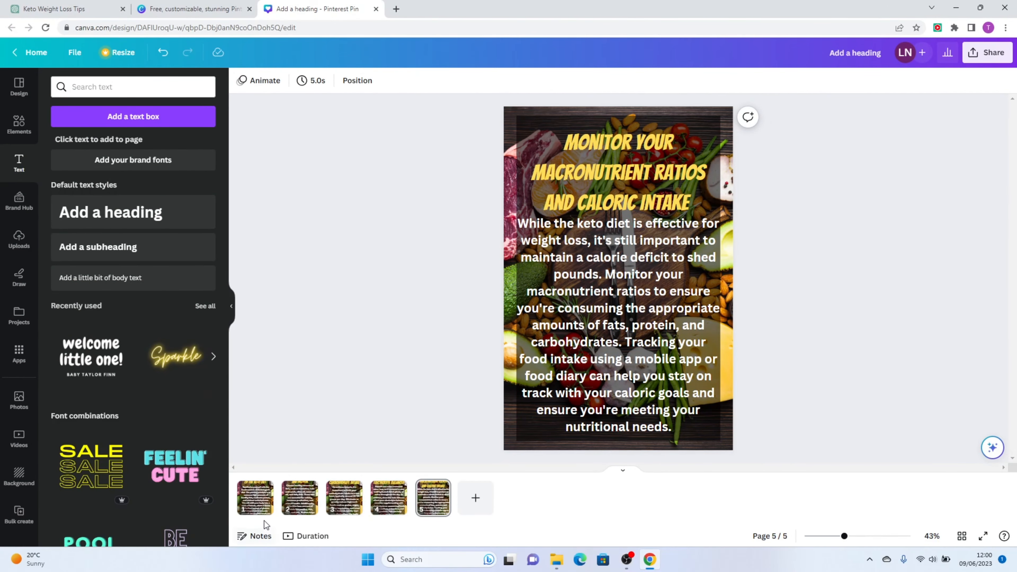
# Review the headings and descriptions on all five pin pages in order
pyautogui.click(258, 506)
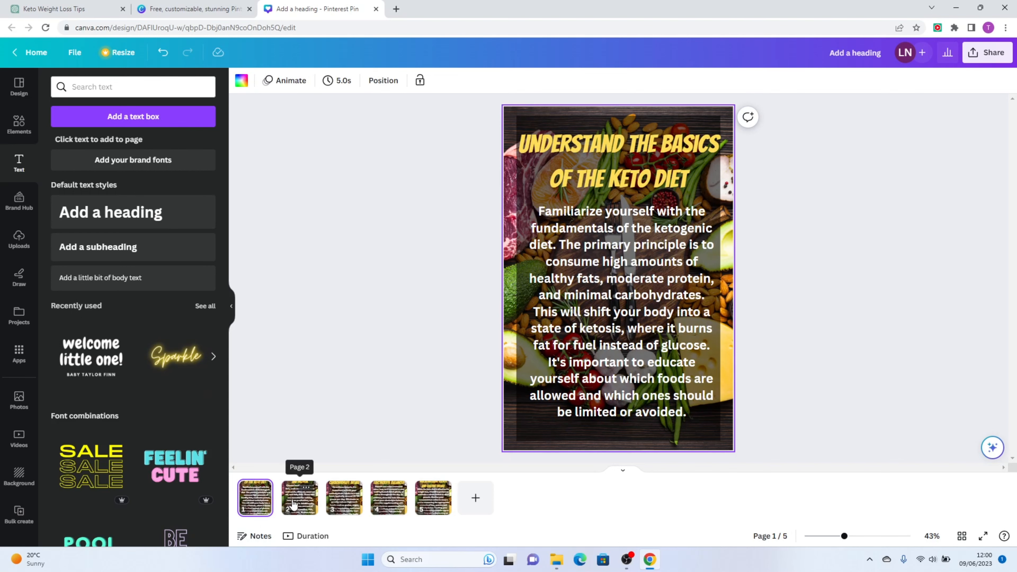
pyautogui.click(291, 505)
pyautogui.click(340, 502)
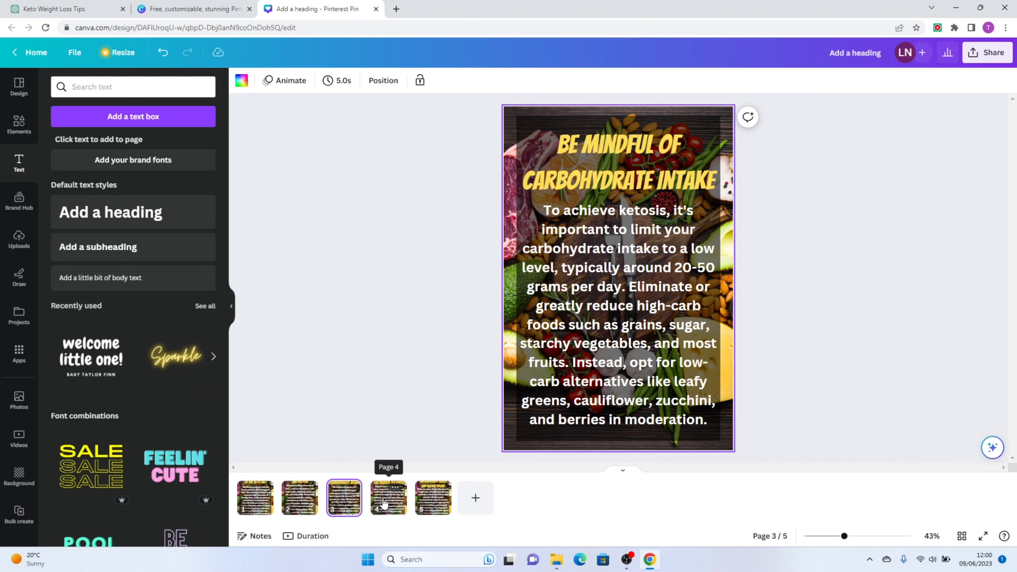
pyautogui.click(384, 503)
pyautogui.click(425, 506)
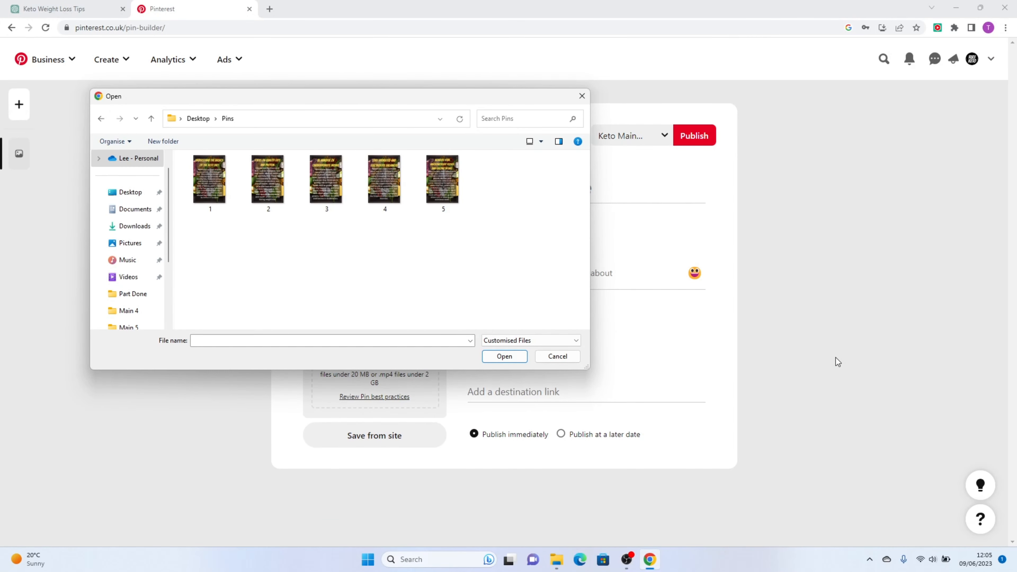
# Switch to Pinterest's pin builder and upload image 1 from the Pins folder
pyautogui.click(222, 188)
pyautogui.click(504, 357)
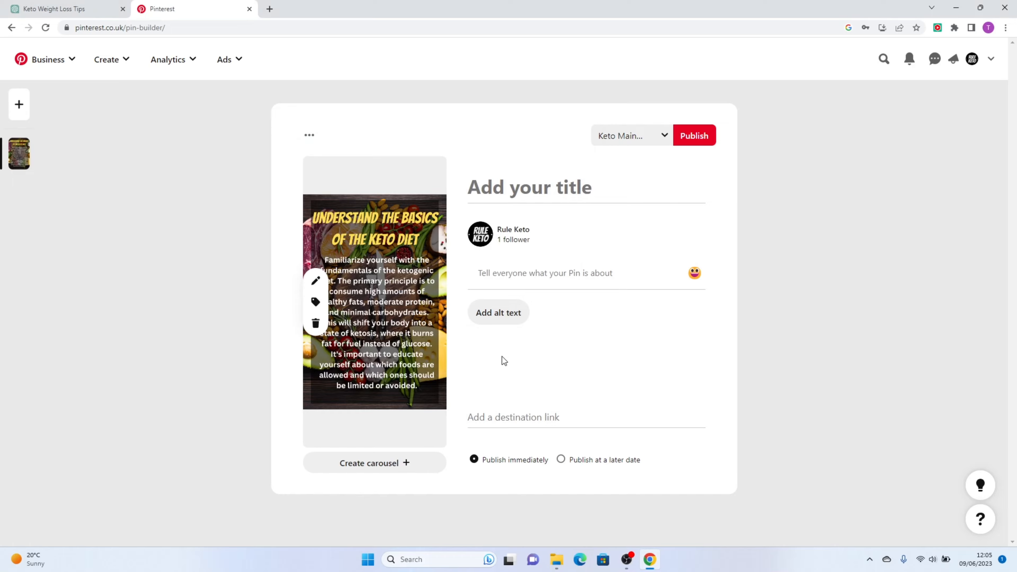
# Copy "Understand the Basics of the Keto Diet" from the ChatGPT table and paste it as the Pinterest pin's title
pyautogui.click(88, 11)
pyautogui.scroll(-1, 408, 249)
pyautogui.scroll(3, 408, 249)
pyautogui.tripleClick(436, 193)
pyautogui.hotkey('ctrl', 'c')
pyautogui.click(176, 10)
pyautogui.rightClick(555, 194)
pyautogui.click(574, 283)
# Copy the matching extended description of the keto basics tip from ChatGPT into the pin's description
pyautogui.click(84, 10)
pyautogui.tripleClick(592, 203)
pyautogui.click(176, 9)
pyautogui.rightClick(544, 300)
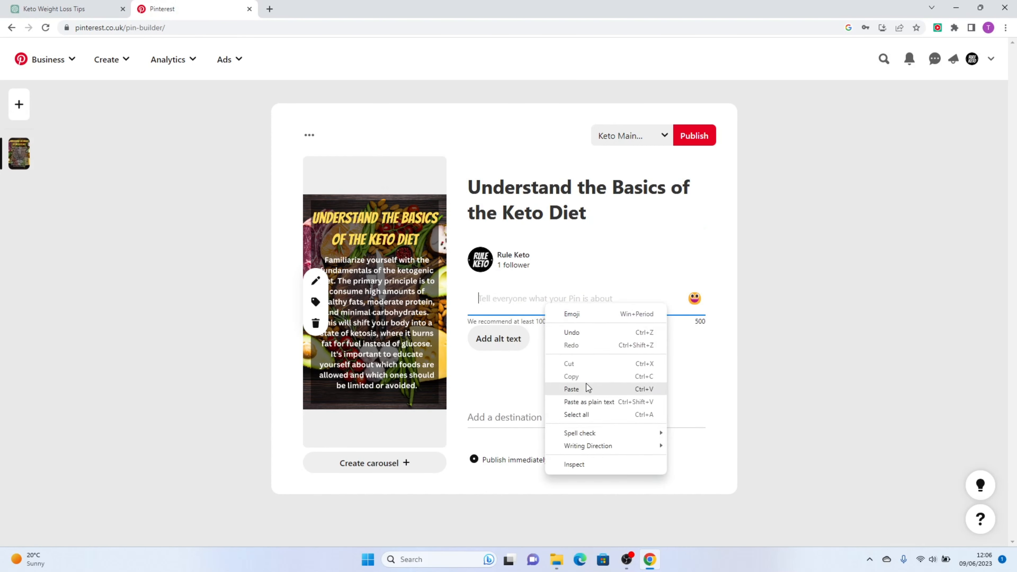
pyautogui.click(586, 388)
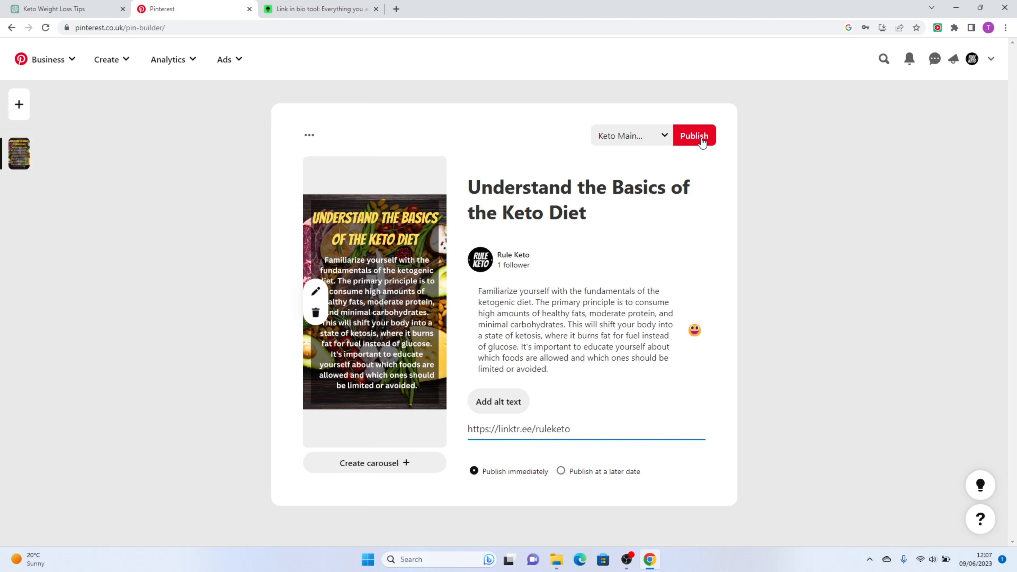
pyautogui.click(697, 138)
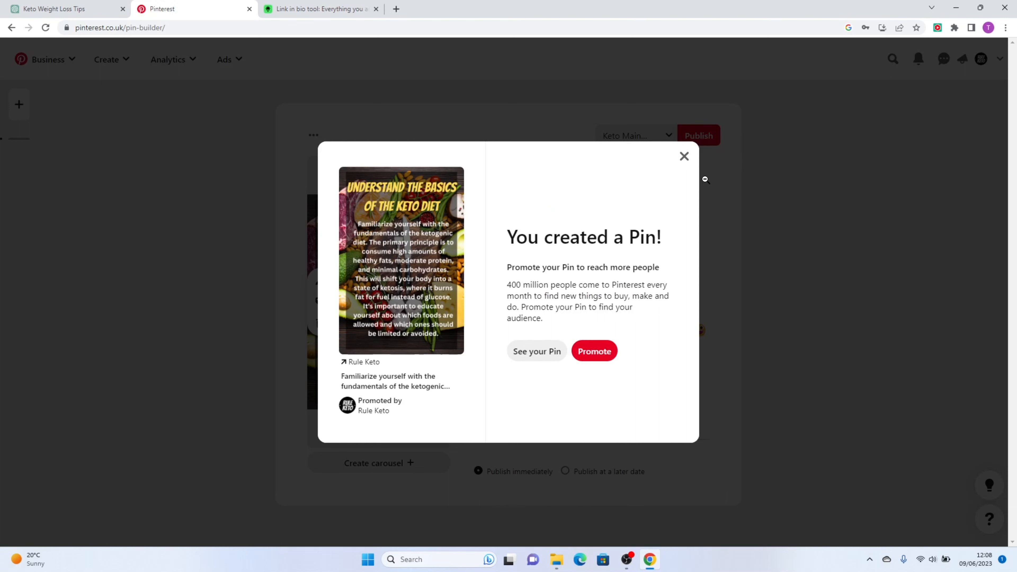
pyautogui.click(530, 353)
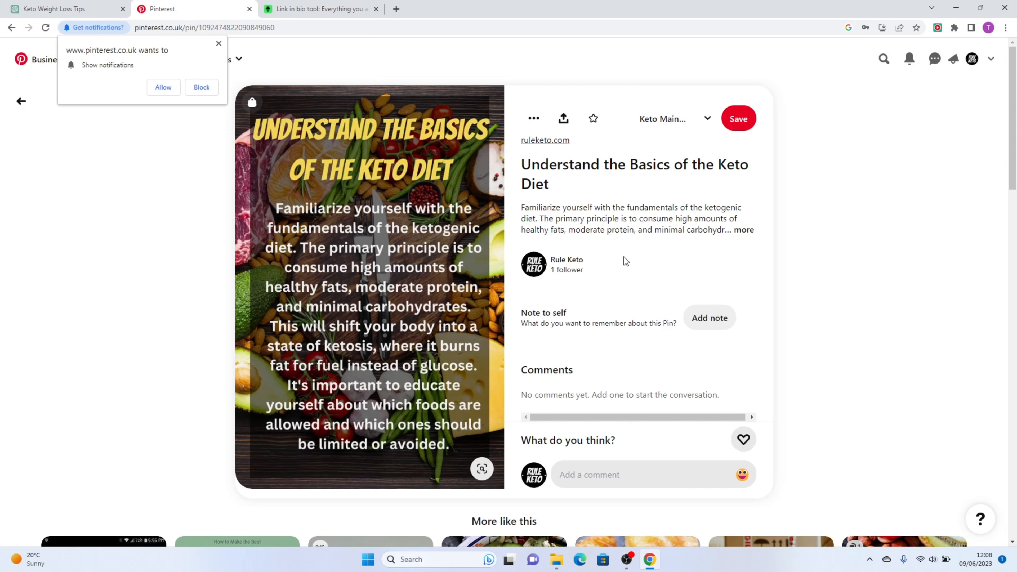
pyautogui.scroll(-4, 618, 262)
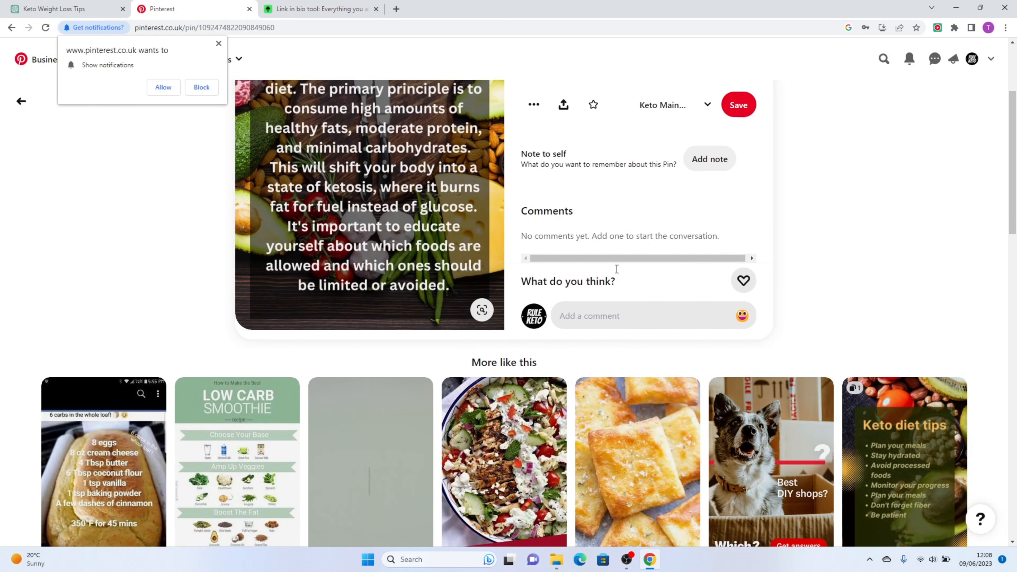
pyautogui.scroll(4, 616, 268)
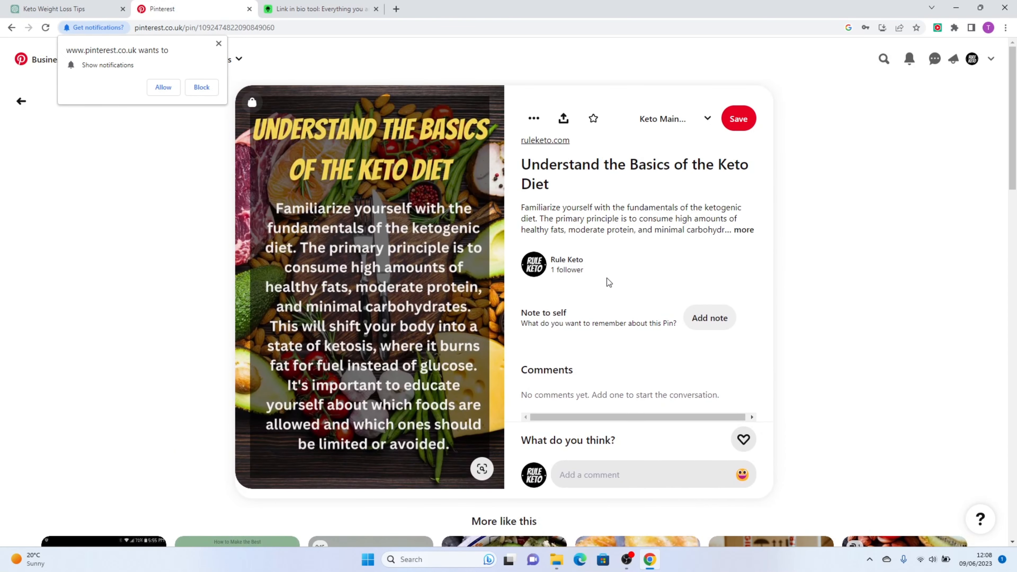